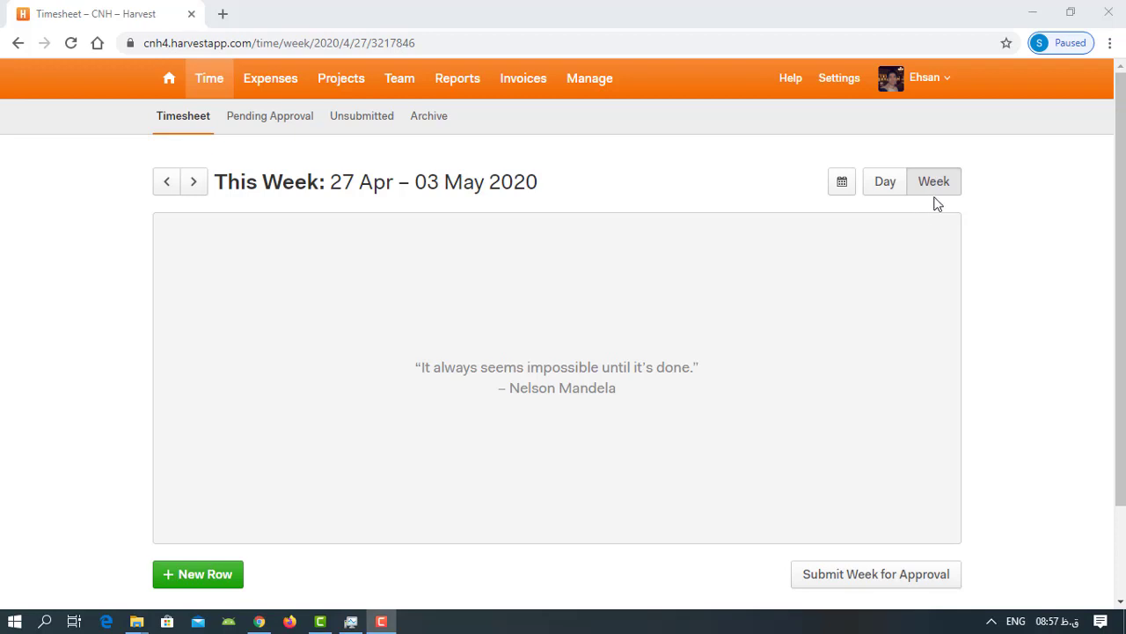
- In the Day view, start a new time entry for Client A's [sample01] Project A with the Project Management task
{"action": "left_click", "coordinate": [886, 192]}
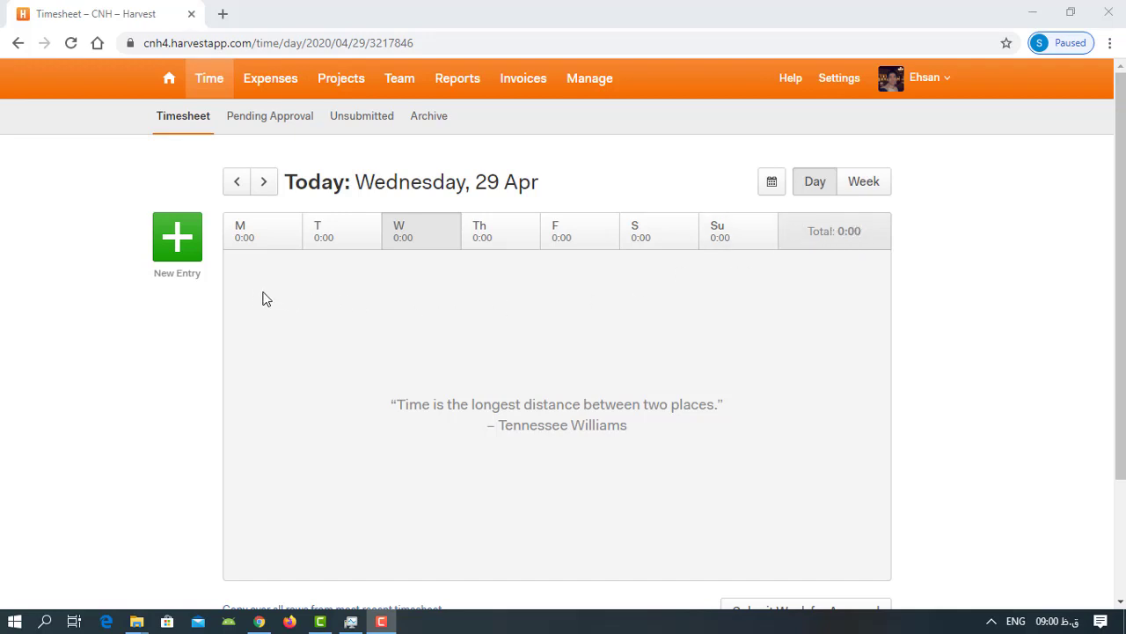
{"action": "left_click", "coordinate": [179, 244]}
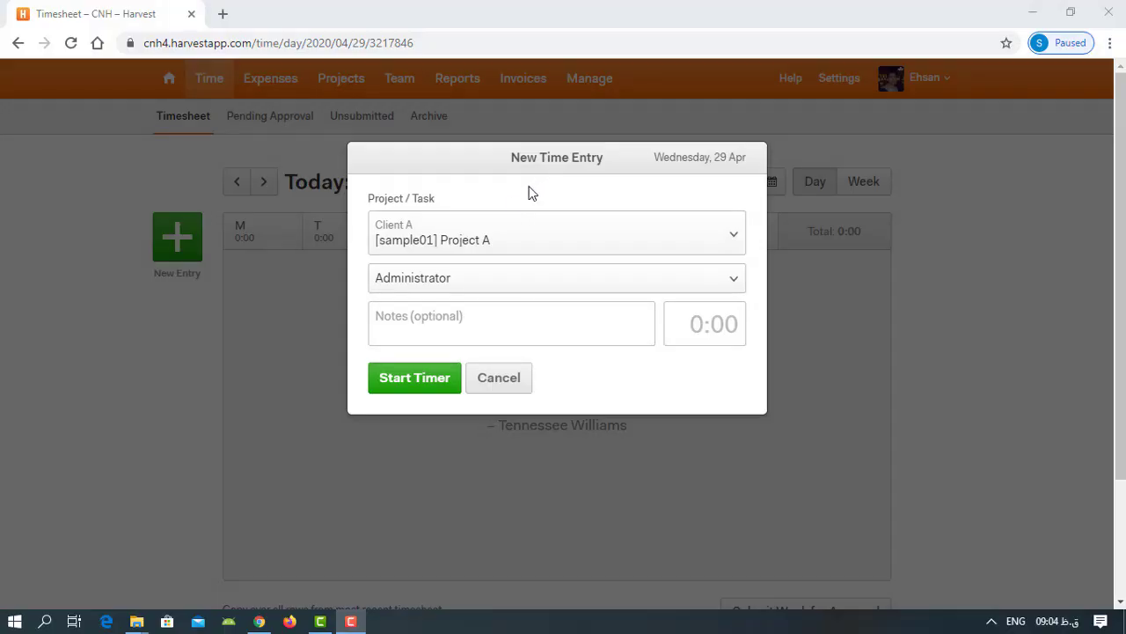
{"action": "left_click", "coordinate": [532, 232]}
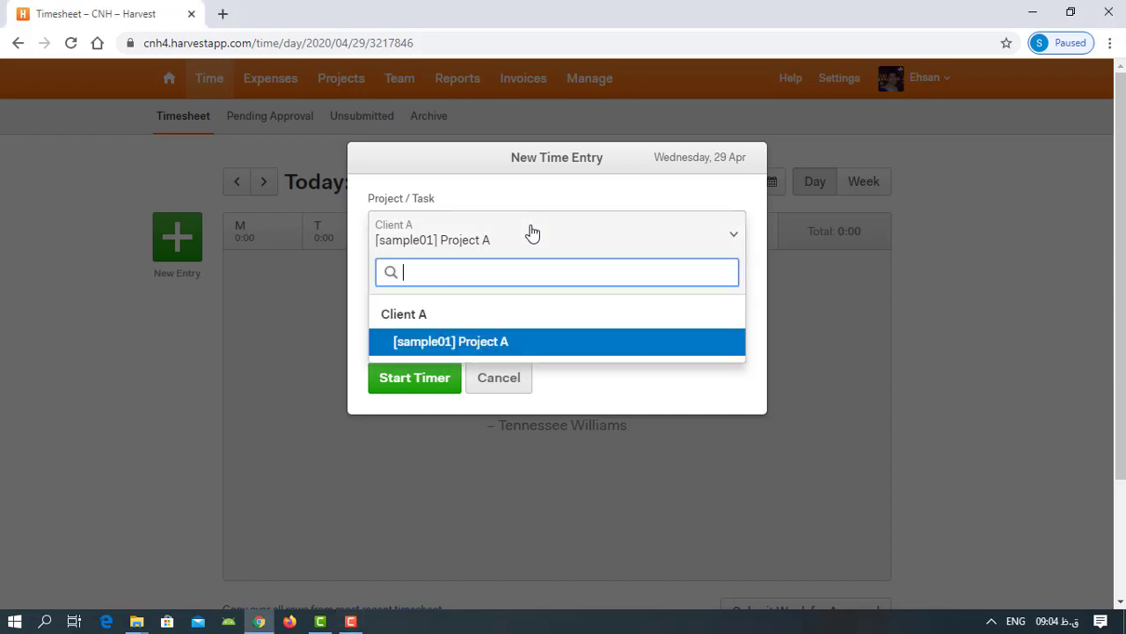
{"action": "left_click", "coordinate": [535, 349]}
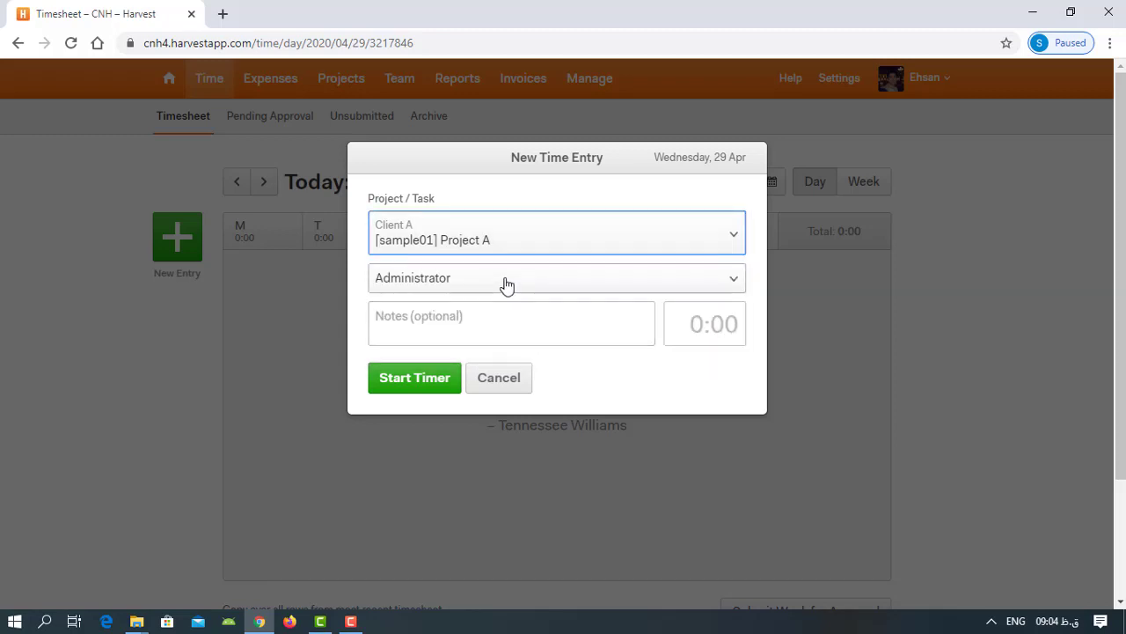
{"action": "left_click", "coordinate": [506, 285]}
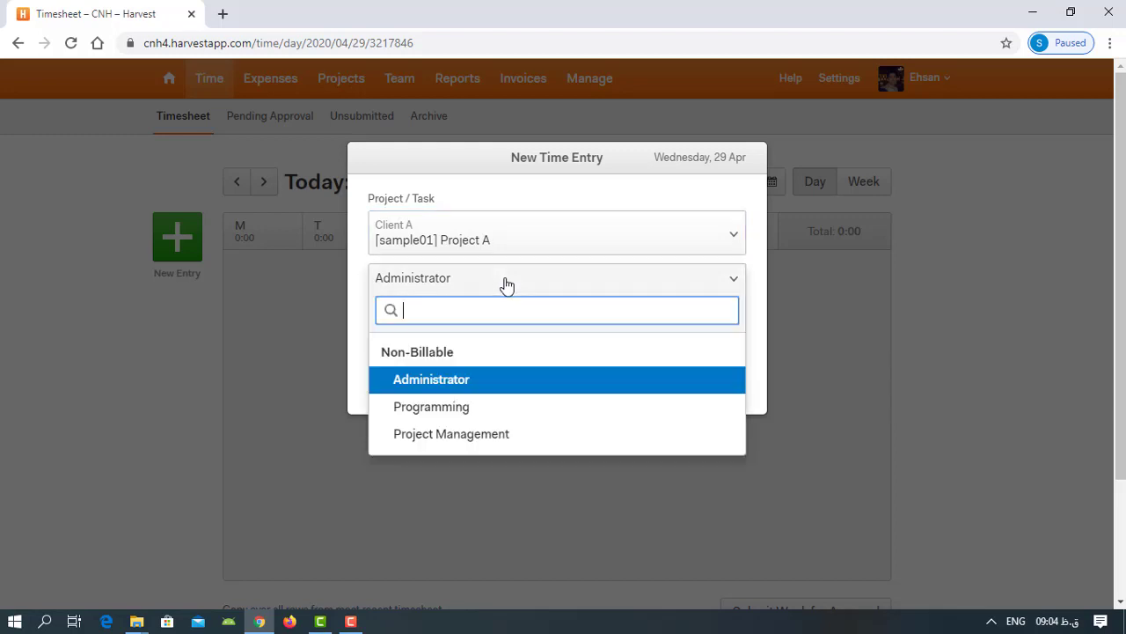
{"action": "left_click", "coordinate": [494, 435]}
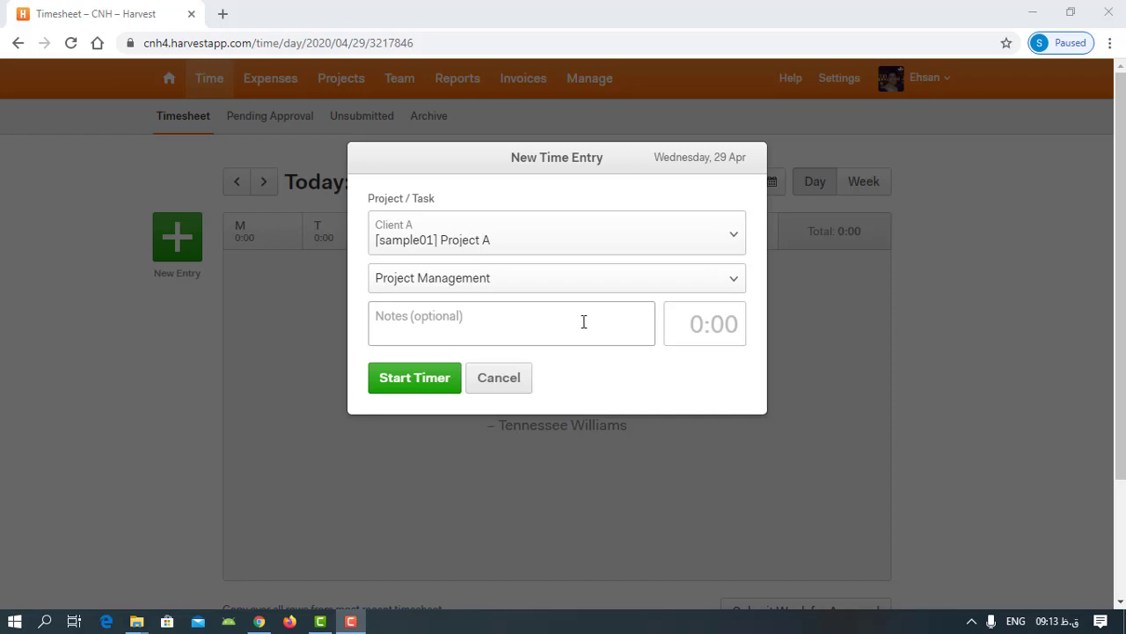
{"action": "left_click", "coordinate": [693, 325]}
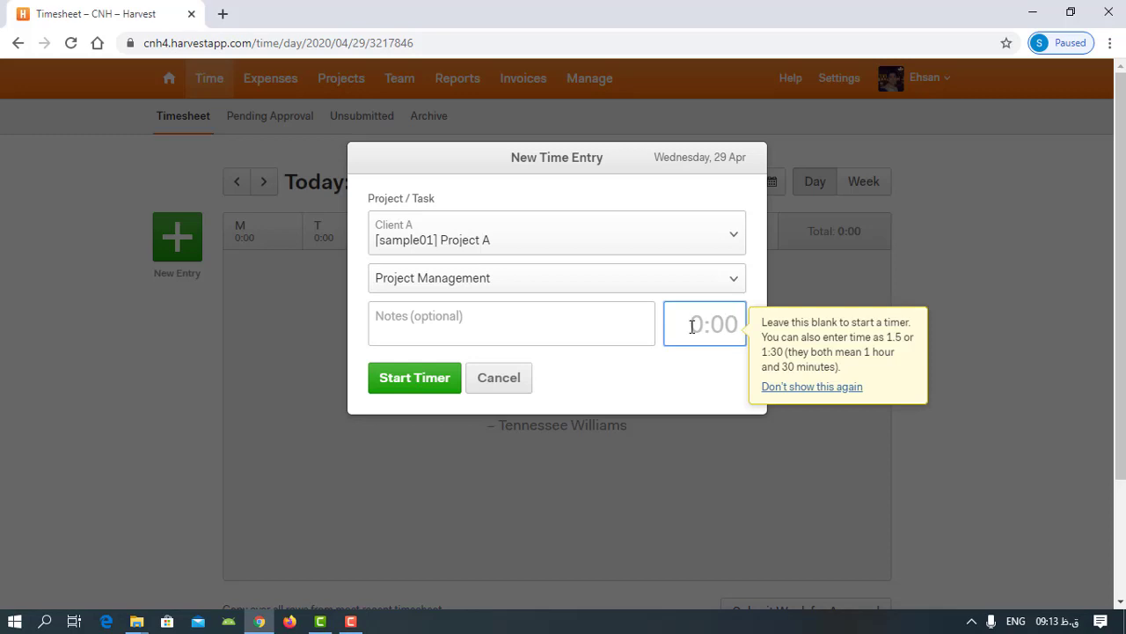
{"action": "type", "text": "1"}
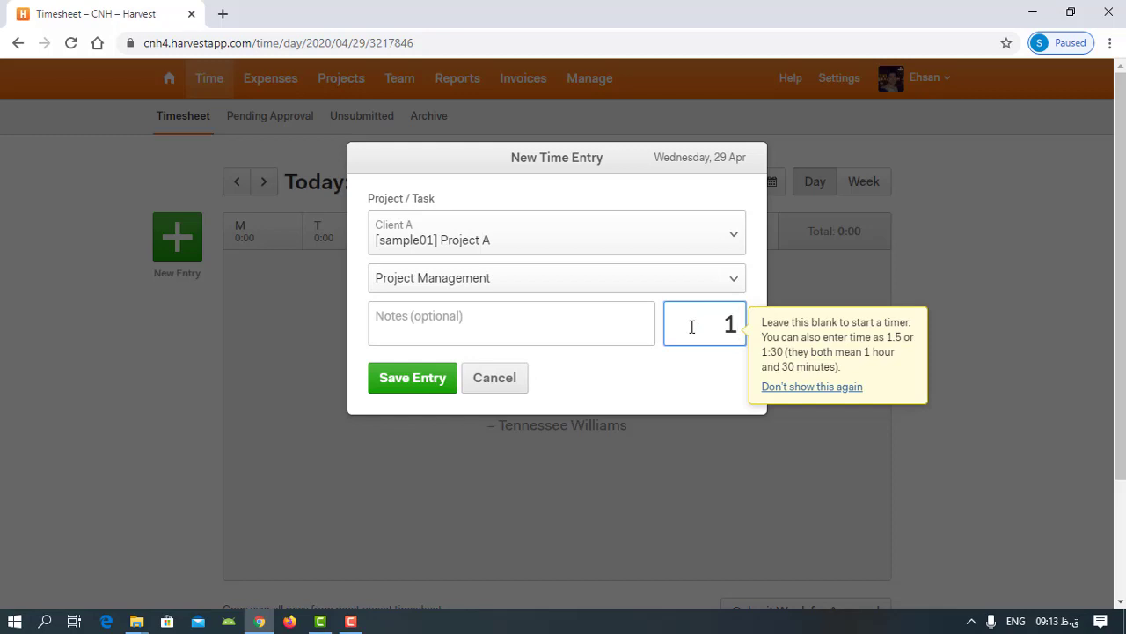
{"action": "type", "text": ":30"}
{"action": "left_click", "coordinate": [692, 326]}
{"action": "left_click_drag", "start_coordinate": [692, 326], "coordinate": [799, 326]}
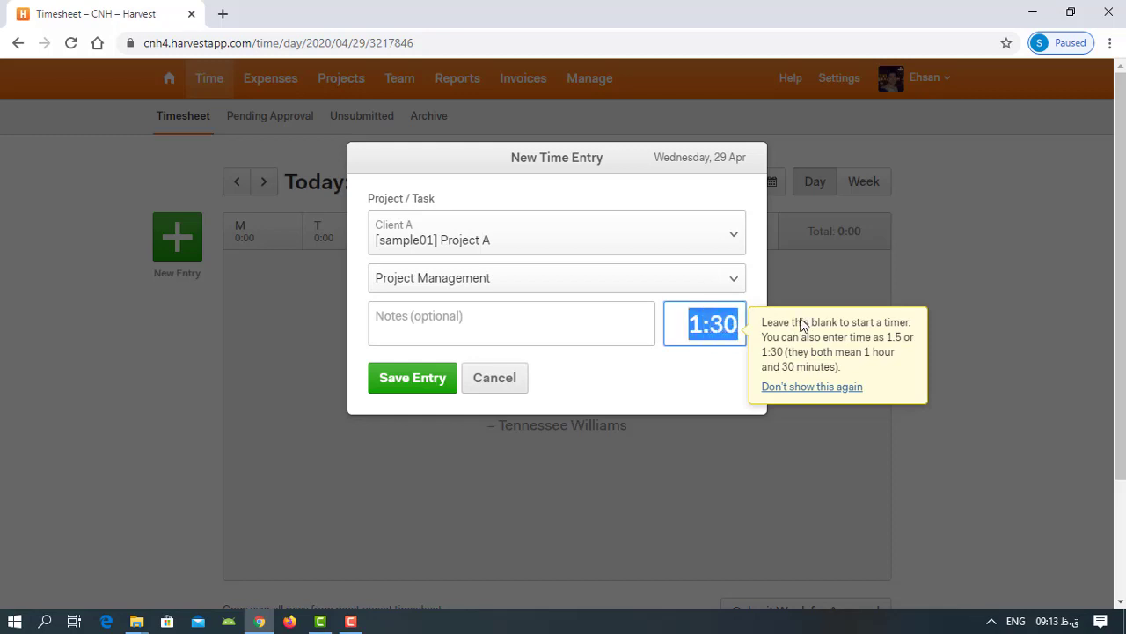
{"action": "key", "text": "BackSpace"}
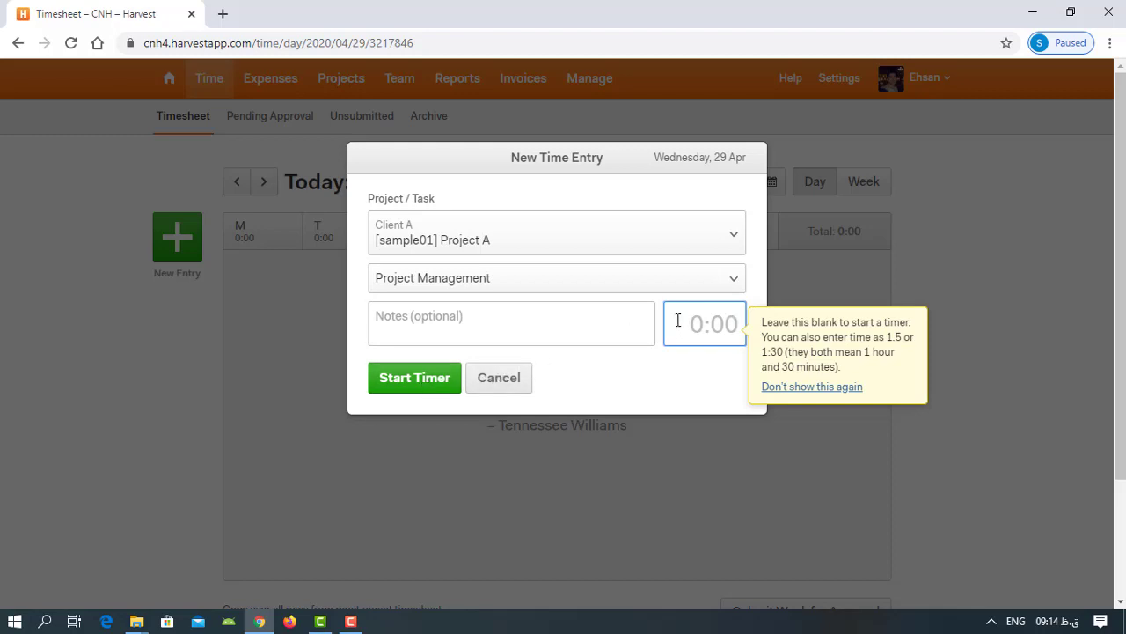
- Set the new time entry's duration to 1:30 and save the entry
{"action": "type", "text": "1"}
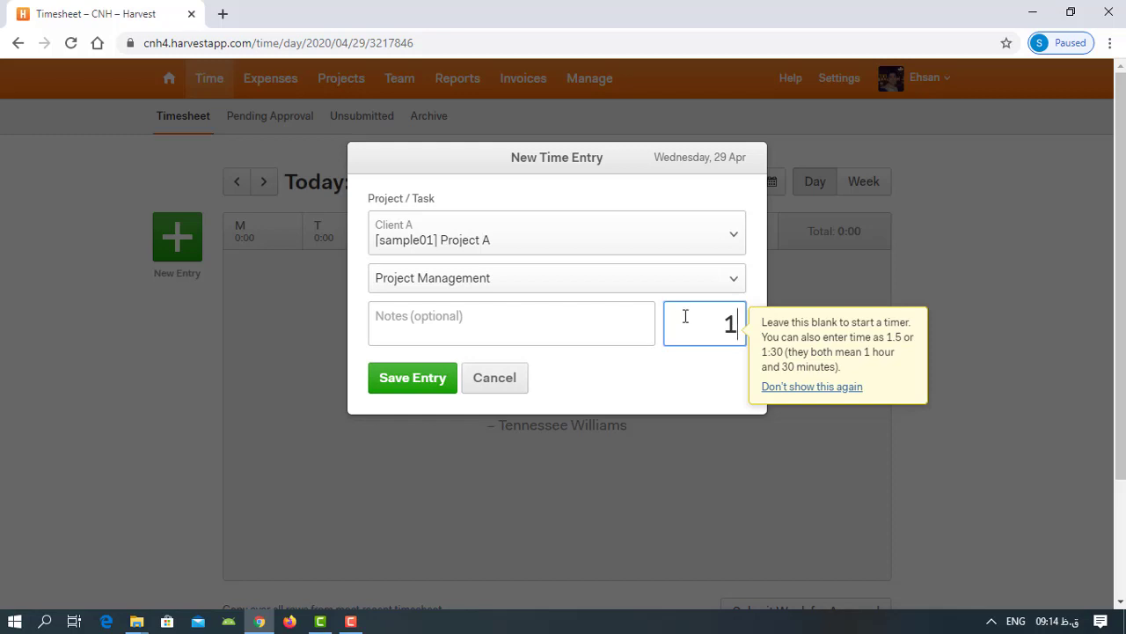
{"action": "type", "text": ":30"}
{"action": "left_click", "coordinate": [428, 381]}
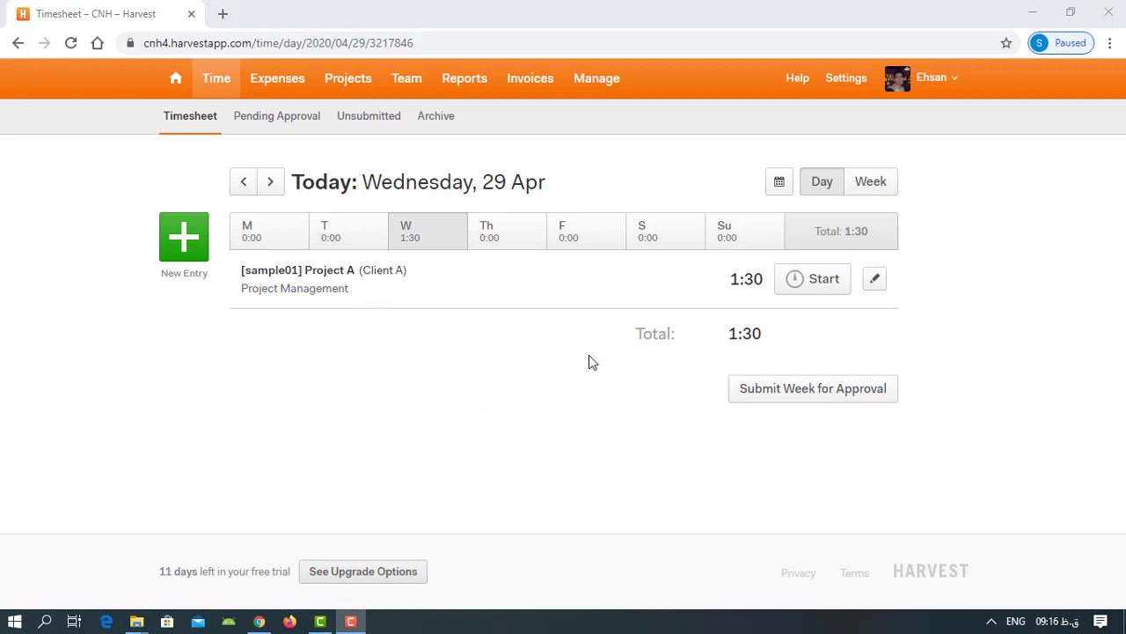
- In the Week view, delete the Project A row for Project Management from this week's timesheet
{"action": "left_click", "coordinate": [878, 188]}
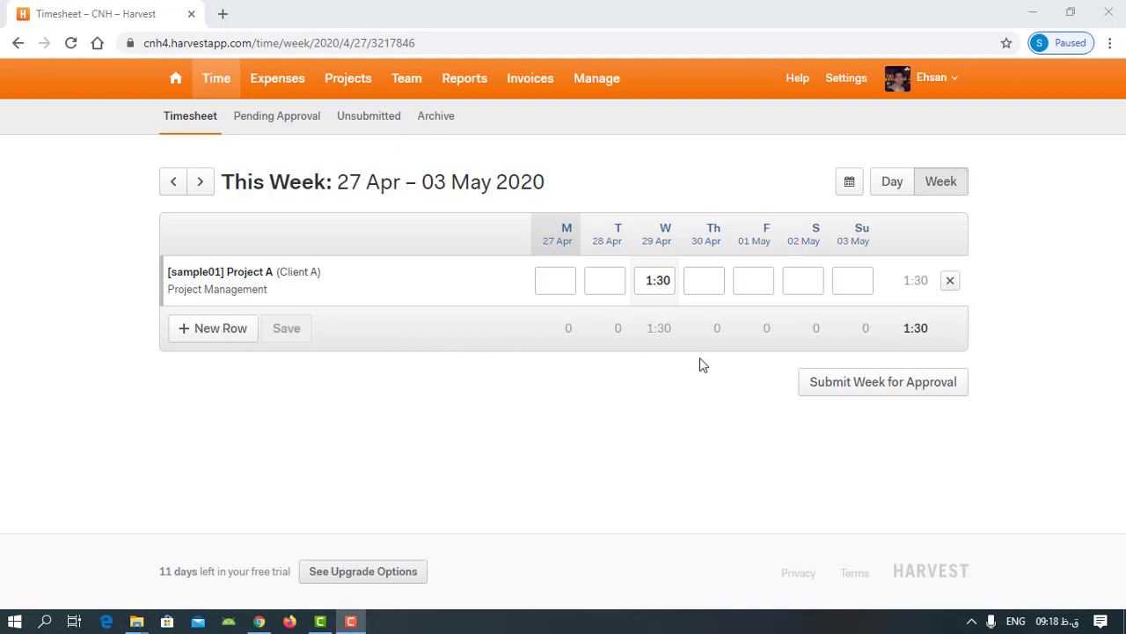
{"action": "left_click", "coordinate": [950, 280]}
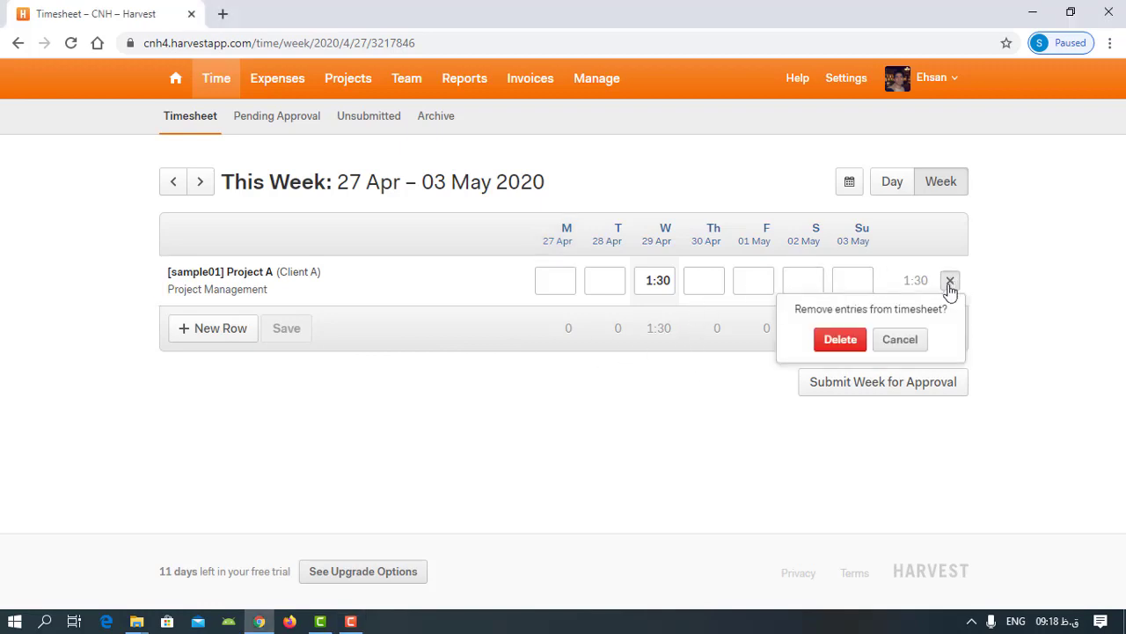
{"action": "left_click", "coordinate": [857, 342]}
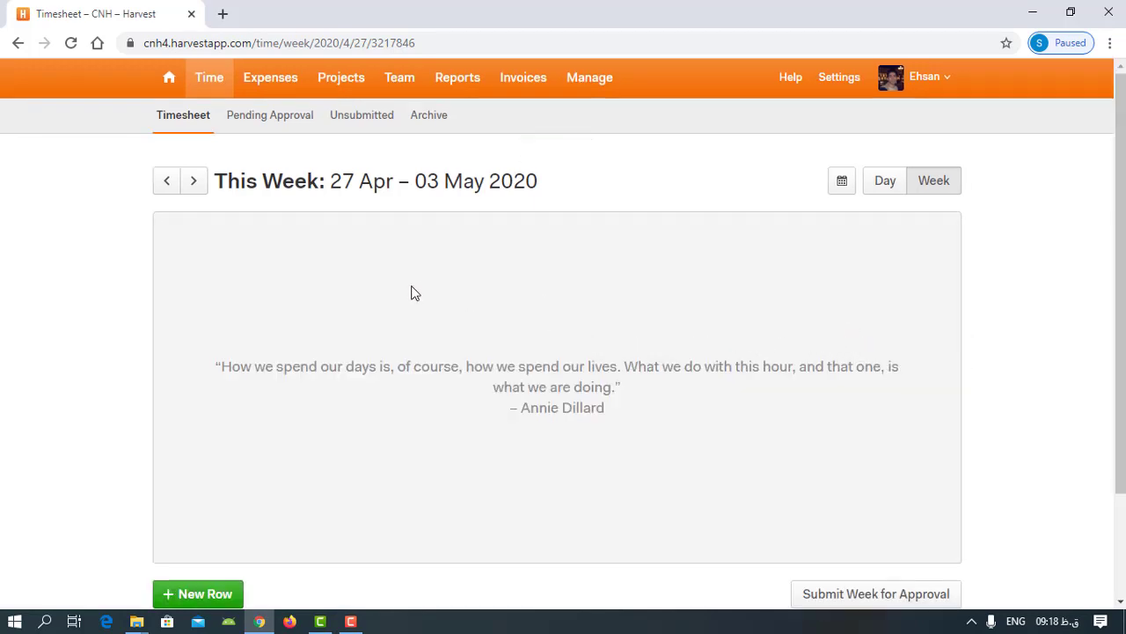
- Add and save a row for [sample01] Project A with the Project Management task in this week's timesheet
{"action": "scroll", "coordinate": [410, 291], "scroll_direction": "down", "scroll_amount": 1}
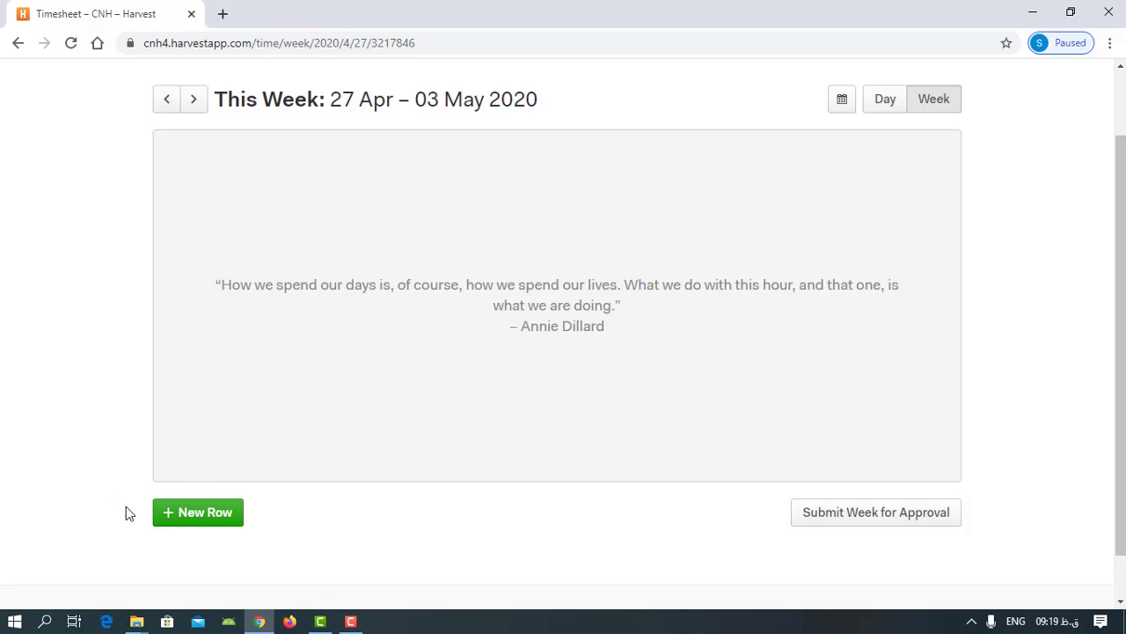
{"action": "left_click", "coordinate": [197, 523]}
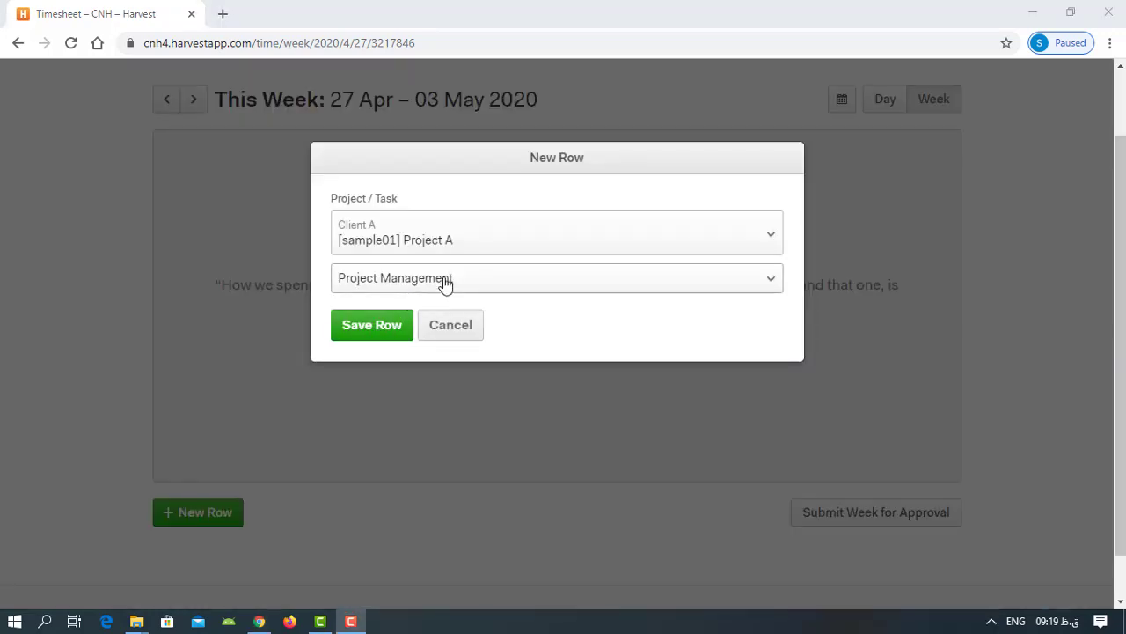
{"action": "left_click", "coordinate": [684, 241]}
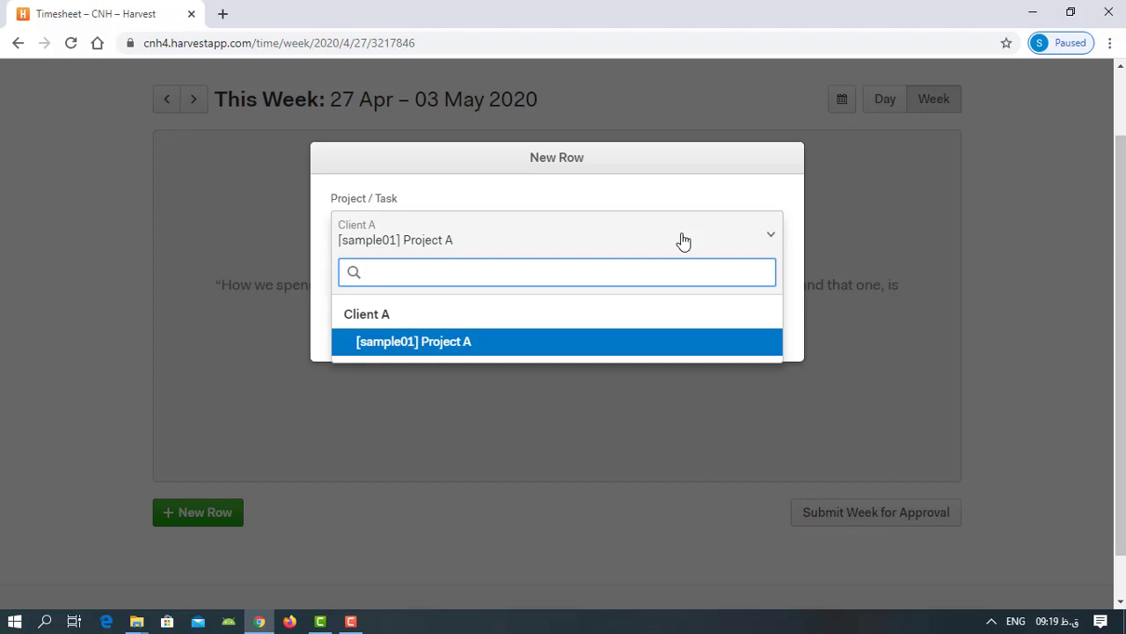
{"action": "left_click", "coordinate": [563, 345]}
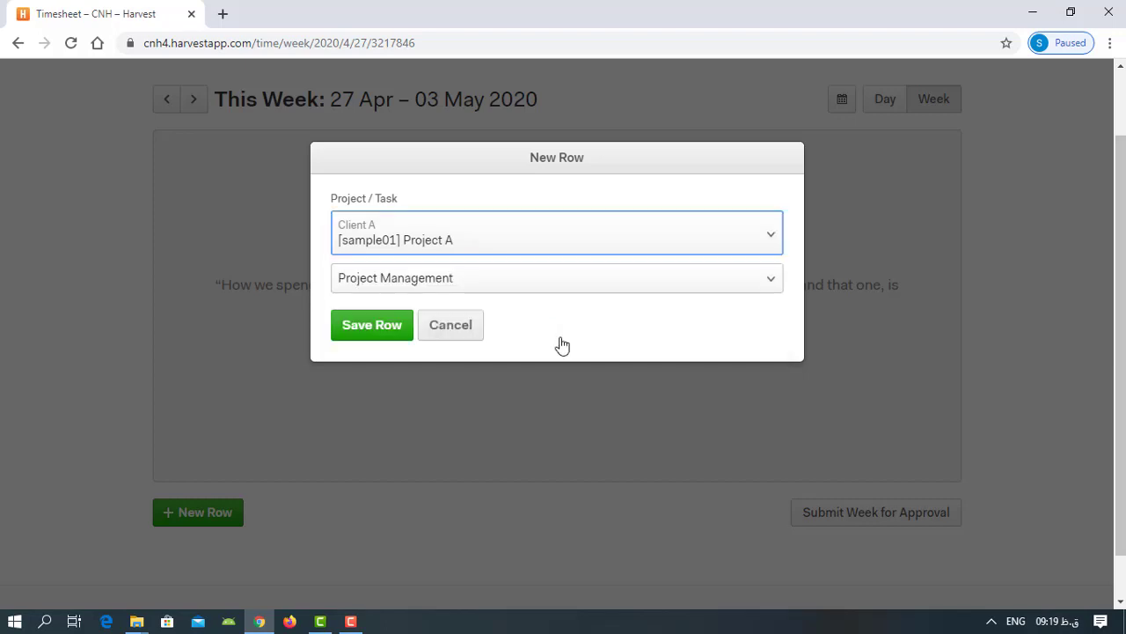
{"action": "left_click", "coordinate": [533, 280]}
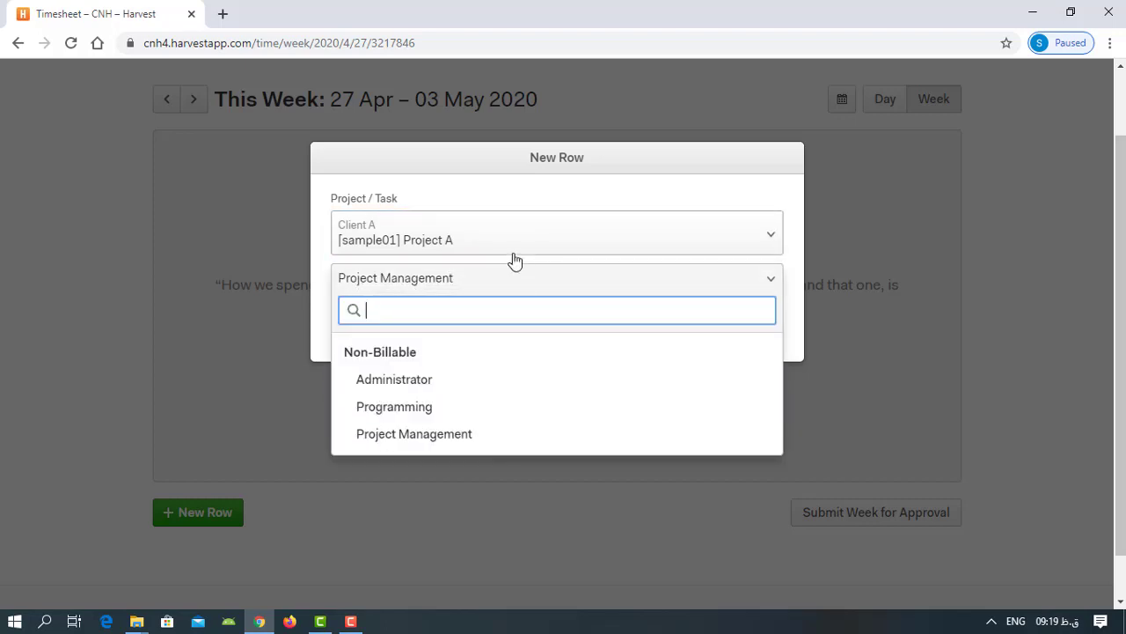
{"action": "left_click", "coordinate": [537, 434]}
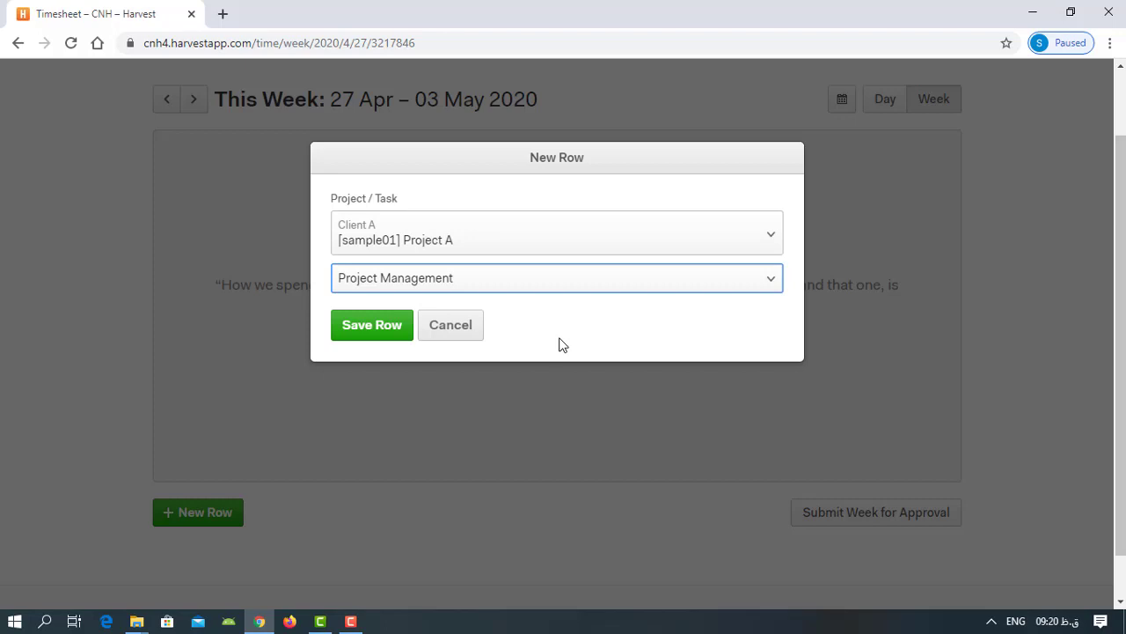
{"action": "key", "text": "F9"}
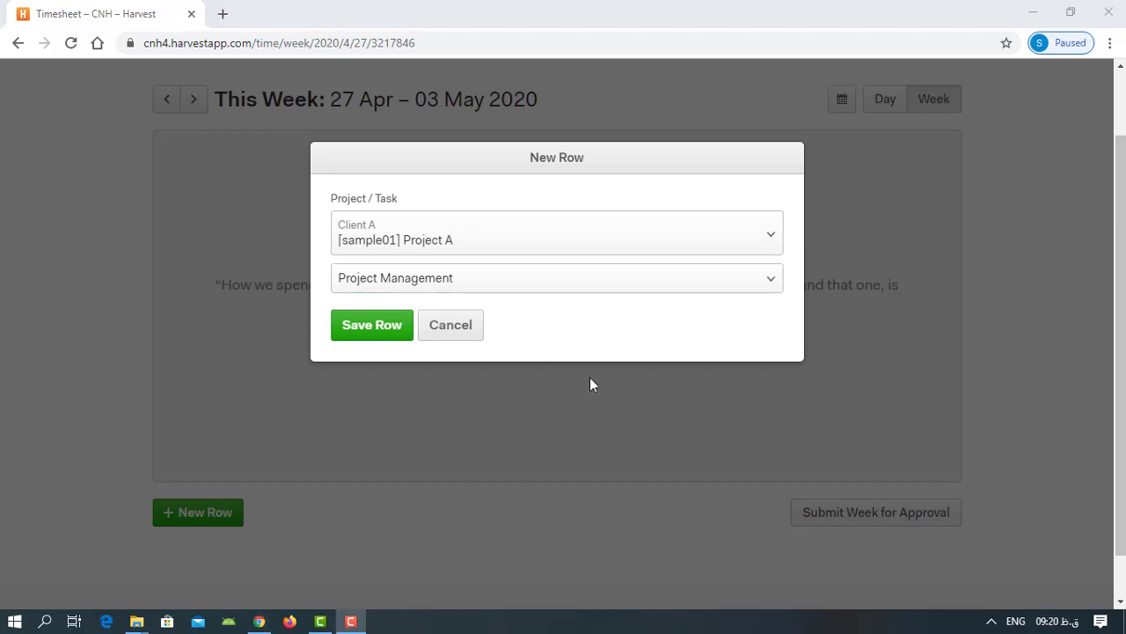
{"action": "left_click", "coordinate": [377, 330]}
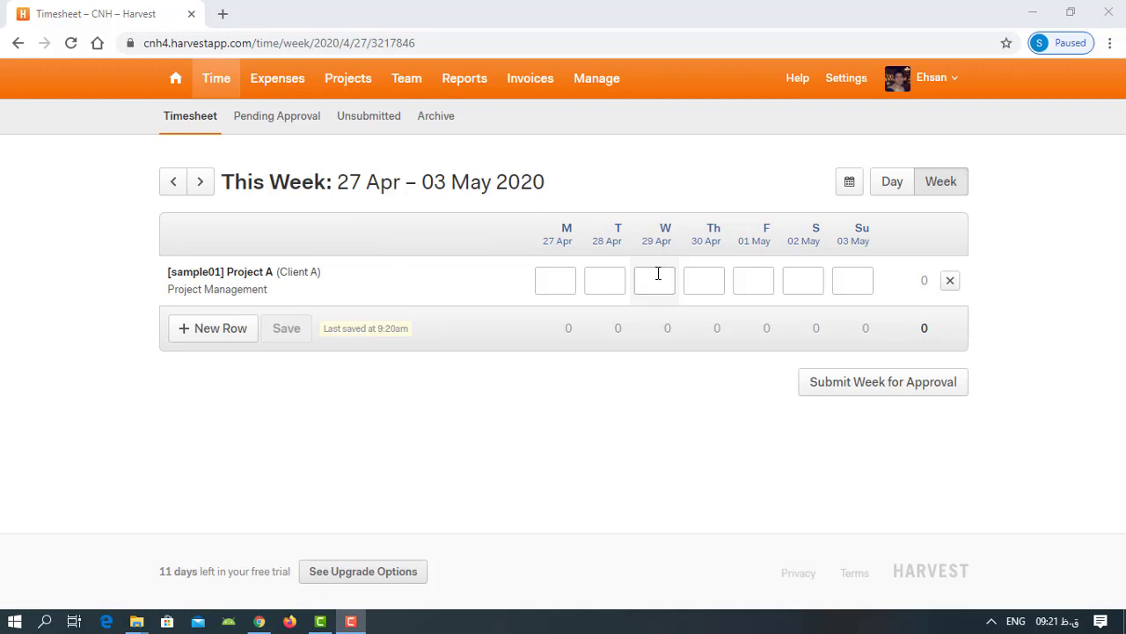
- Go to the 20–26 Apr 2020 week and add a row for [sample01] Project A with the Project Management task
{"action": "left_click", "coordinate": [175, 184]}
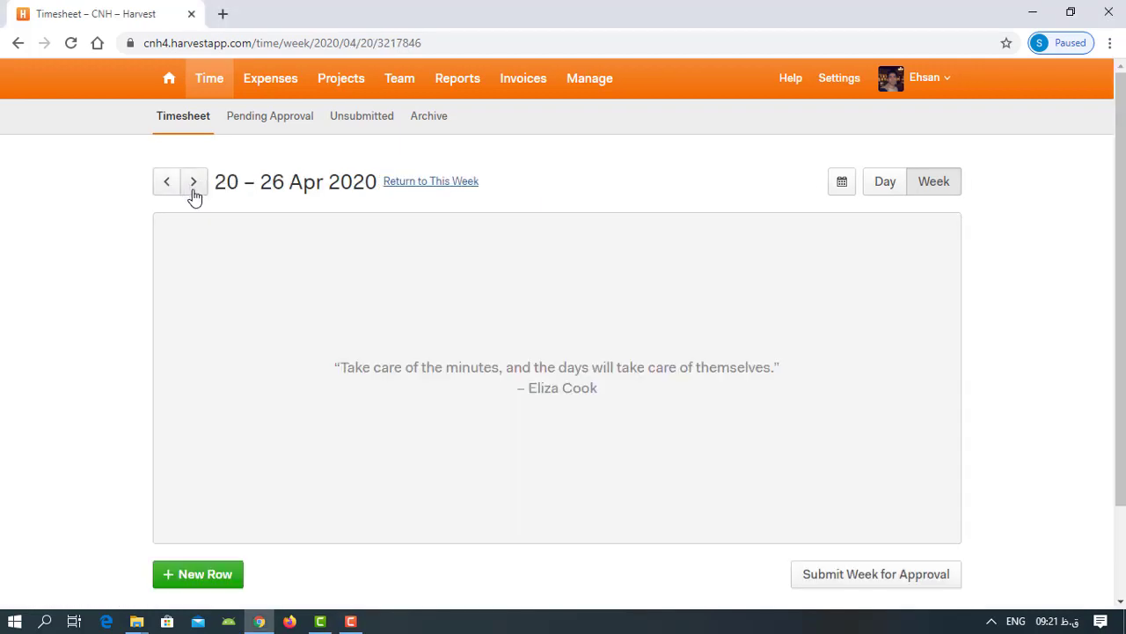
{"action": "left_click", "coordinate": [225, 581]}
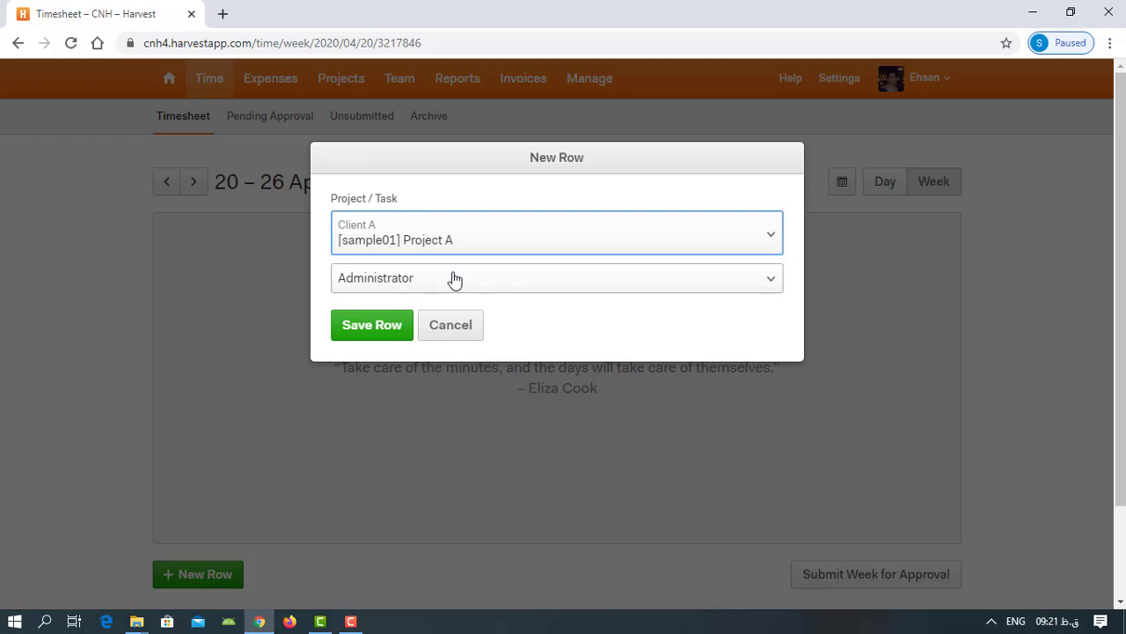
{"action": "left_click", "coordinate": [406, 288]}
{"action": "left_click", "coordinate": [363, 434]}
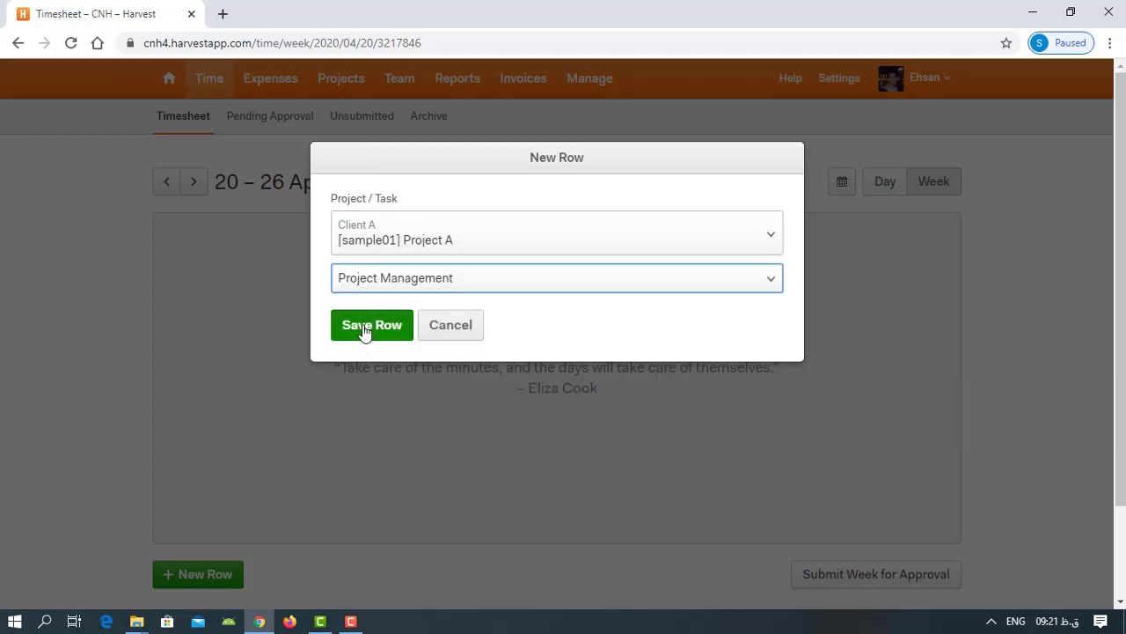
{"action": "left_click", "coordinate": [364, 330]}
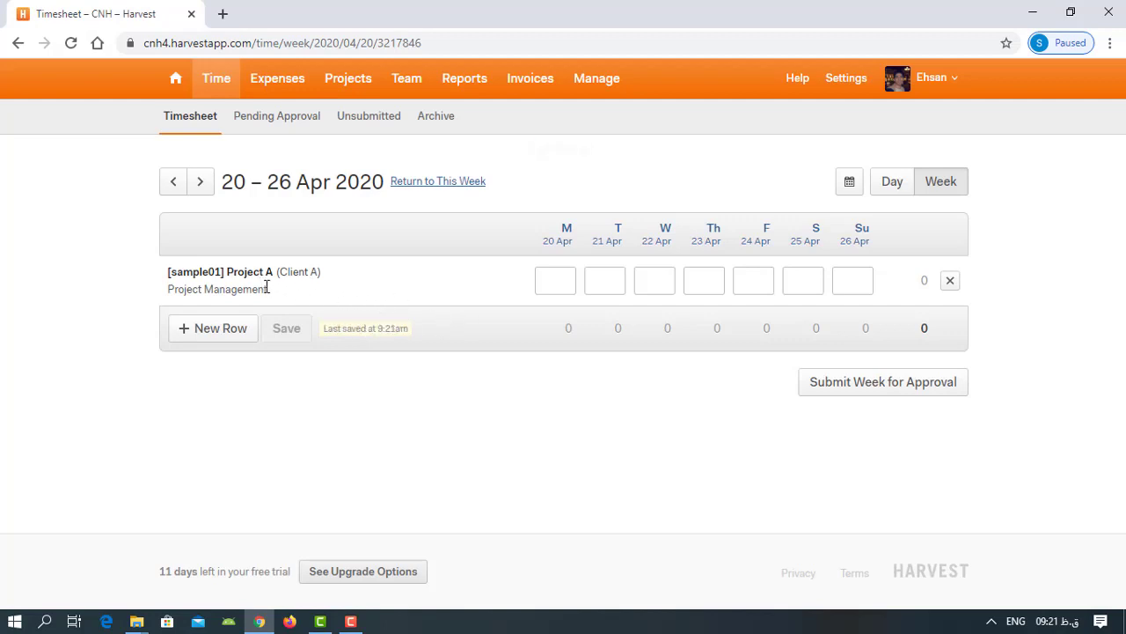
- Enter 4 hours for each day from Monday 20 Apr to Friday 24 Apr in the Project Management row and save
{"action": "left_click", "coordinate": [552, 287]}
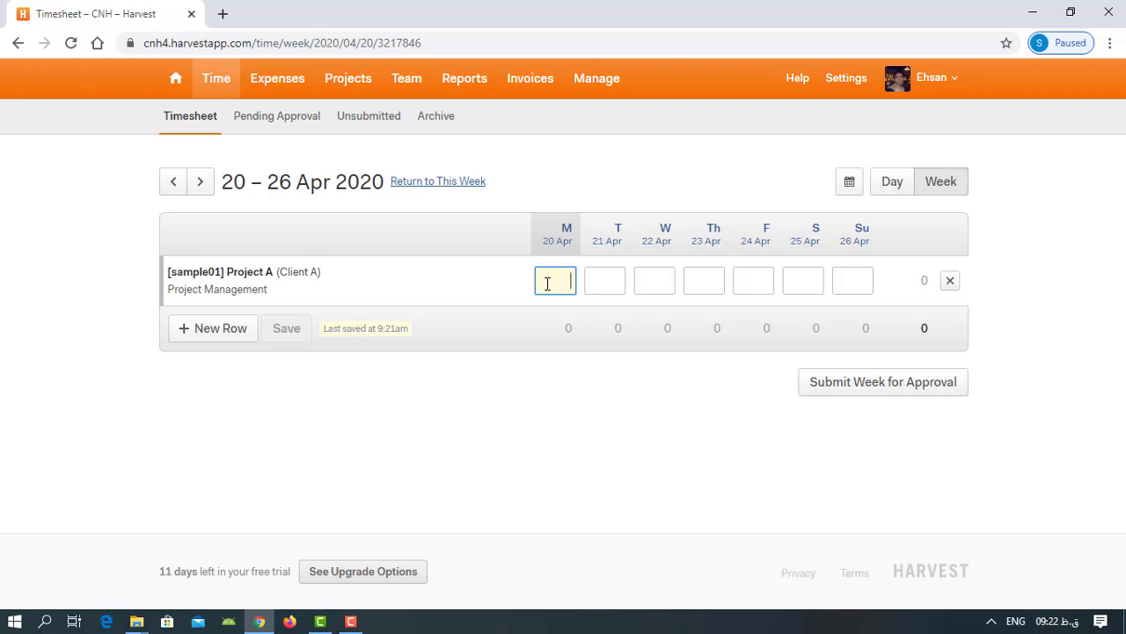
{"action": "type", "text": "4"}
{"action": "left_click", "coordinate": [598, 283]}
{"action": "type", "text": "4"}
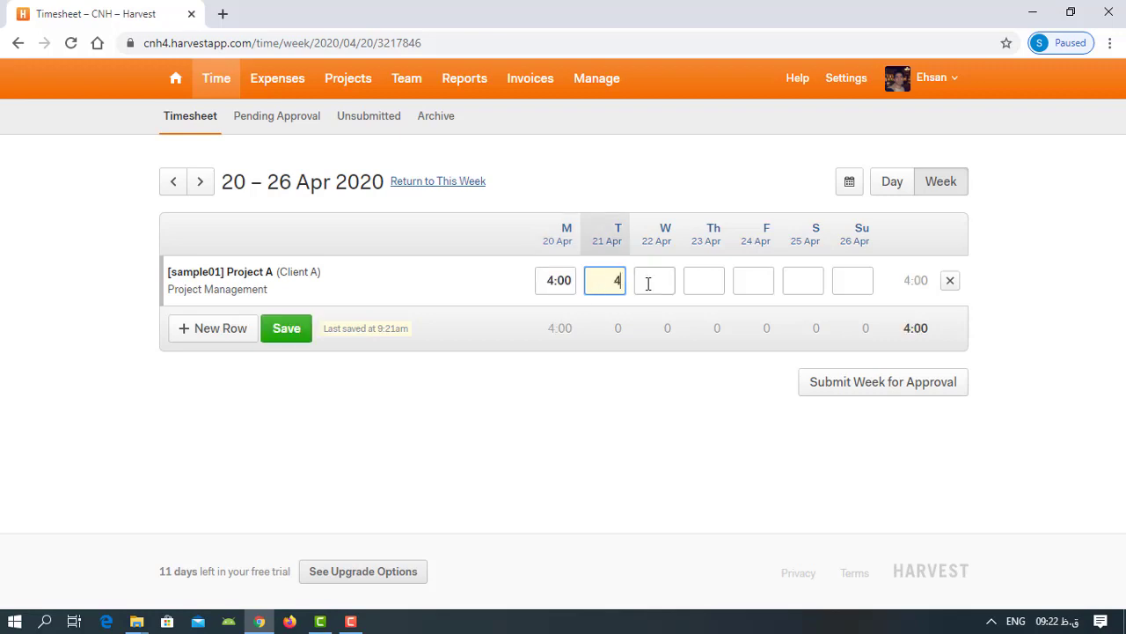
{"action": "left_click", "coordinate": [649, 282]}
{"action": "type", "text": "4"}
{"action": "left_click", "coordinate": [711, 285]}
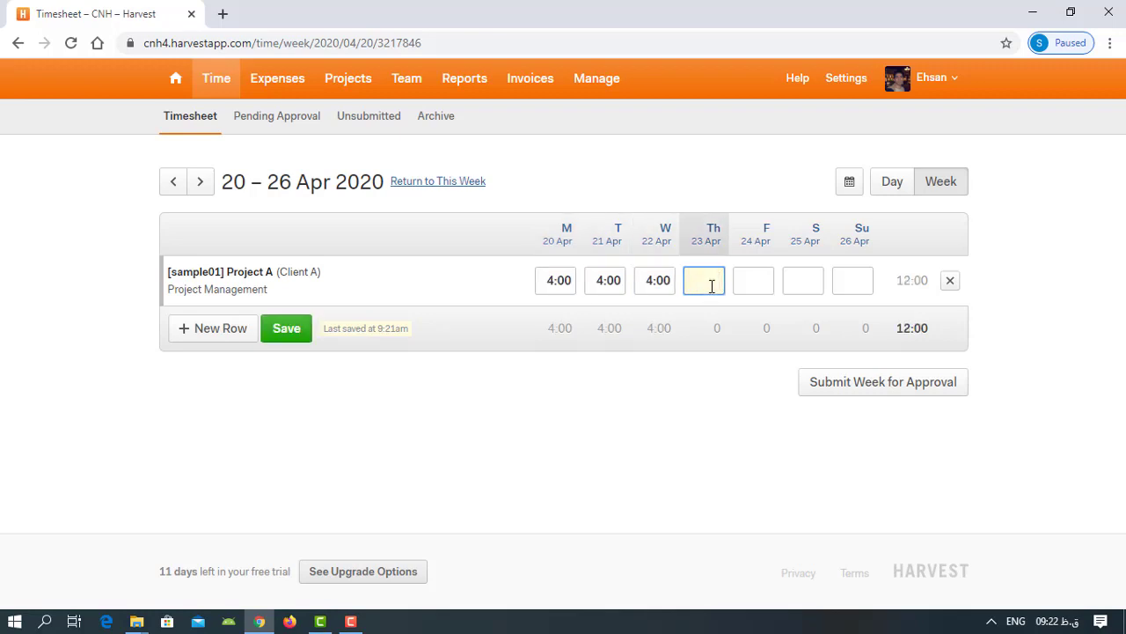
{"action": "type", "text": "4"}
{"action": "left_click", "coordinate": [752, 280]}
{"action": "type", "text": "4"}
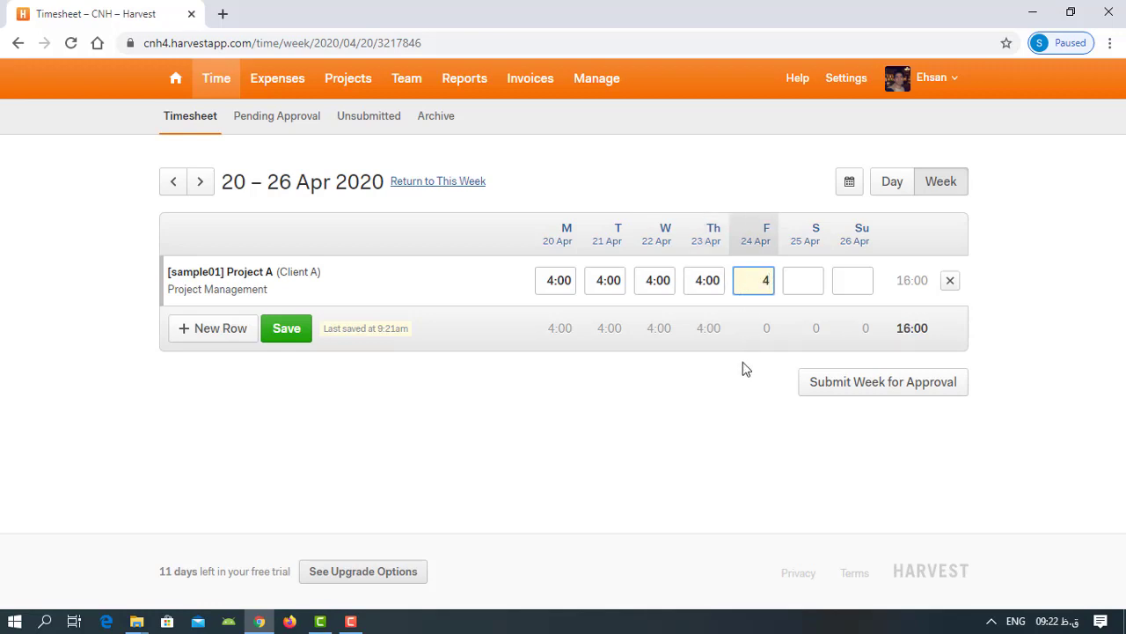
{"action": "key", "text": "Return"}
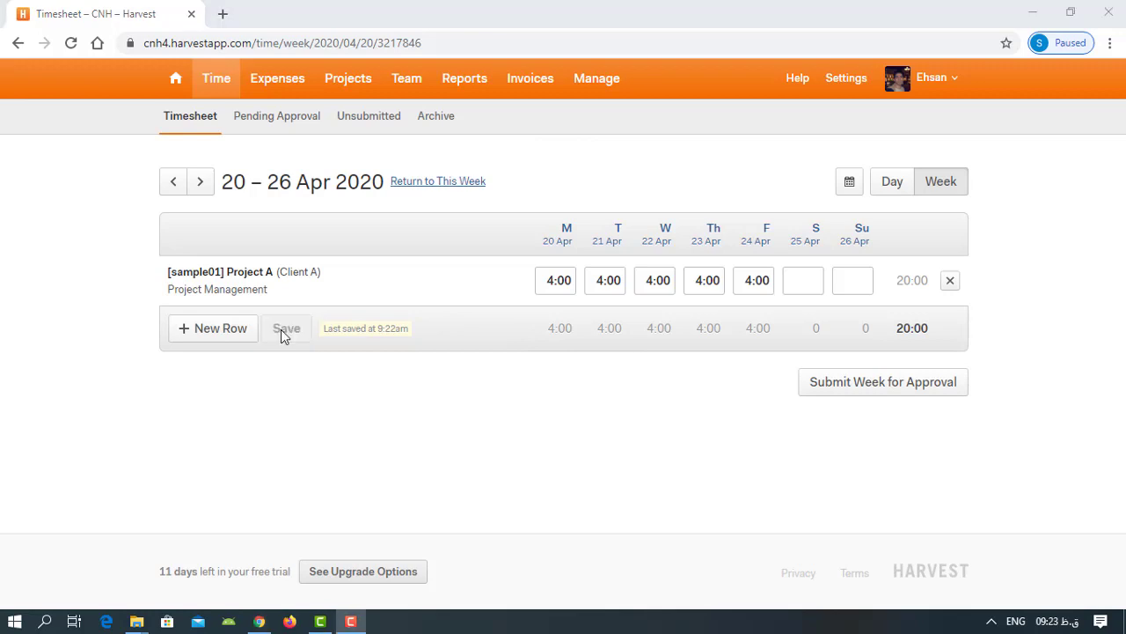
{"action": "left_click", "coordinate": [282, 331]}
- Add and save a row for [sample01] Project A with the Administrator task in the 20–26 Apr 2020 week
{"action": "left_click", "coordinate": [222, 334]}
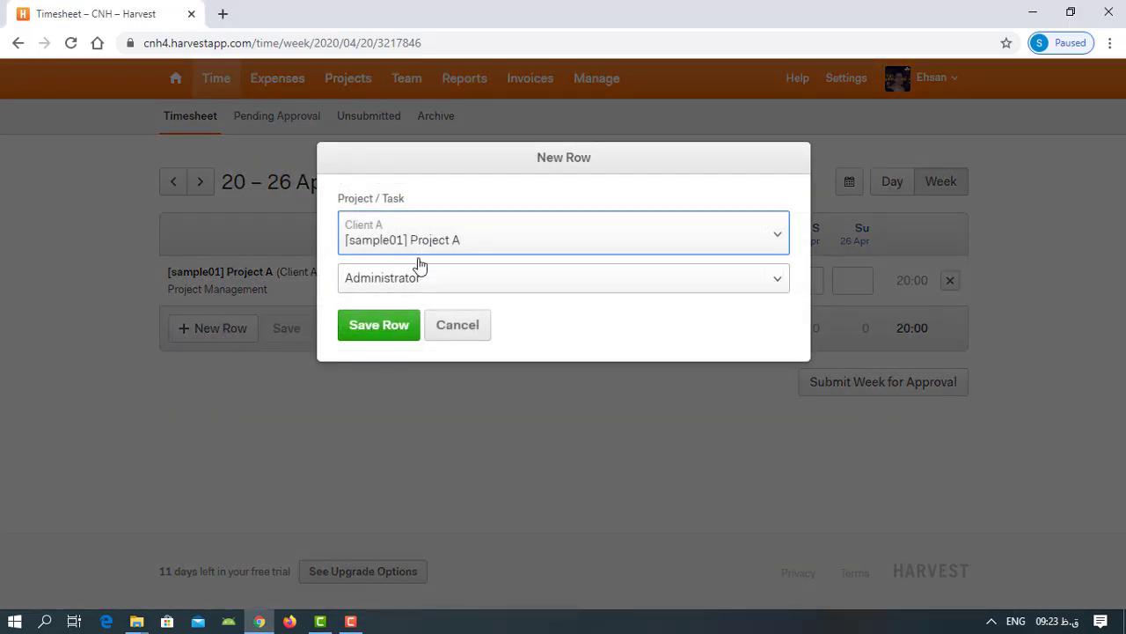
{"action": "left_click", "coordinate": [419, 276]}
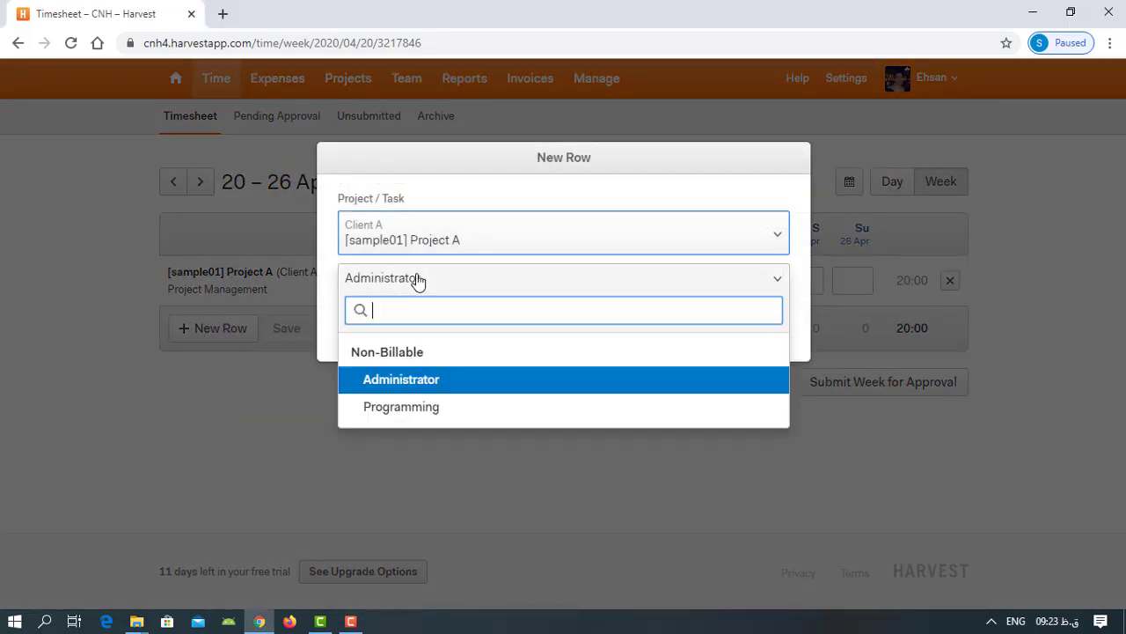
{"action": "left_click", "coordinate": [419, 381]}
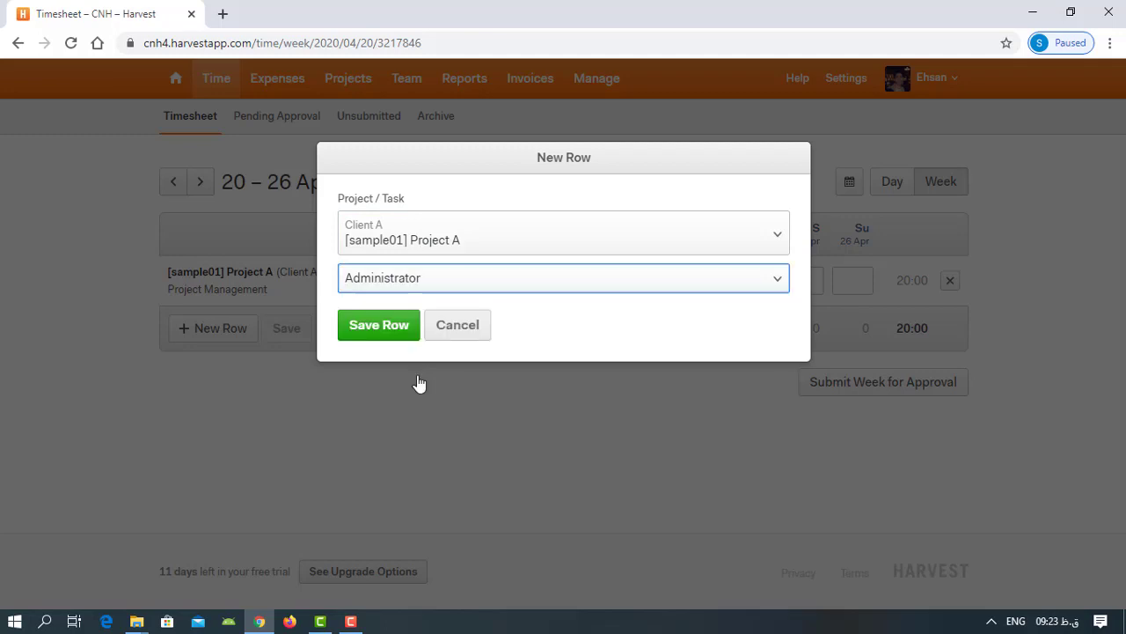
{"action": "left_click", "coordinate": [390, 337]}
- Enter 4 hours for each day from Monday 20 Apr to Friday 24 Apr in the Administrator row and save
{"action": "left_click", "coordinate": [553, 286]}
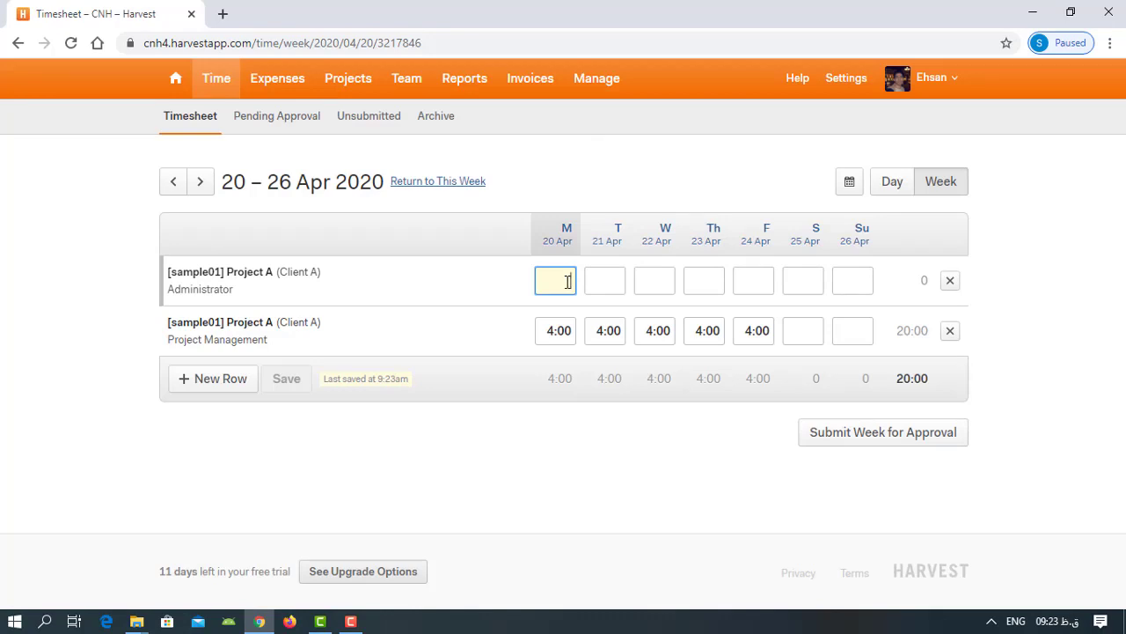
{"action": "type", "text": "4"}
{"action": "left_click", "coordinate": [604, 279]}
{"action": "type", "text": "4"}
{"action": "left_click", "coordinate": [654, 281]}
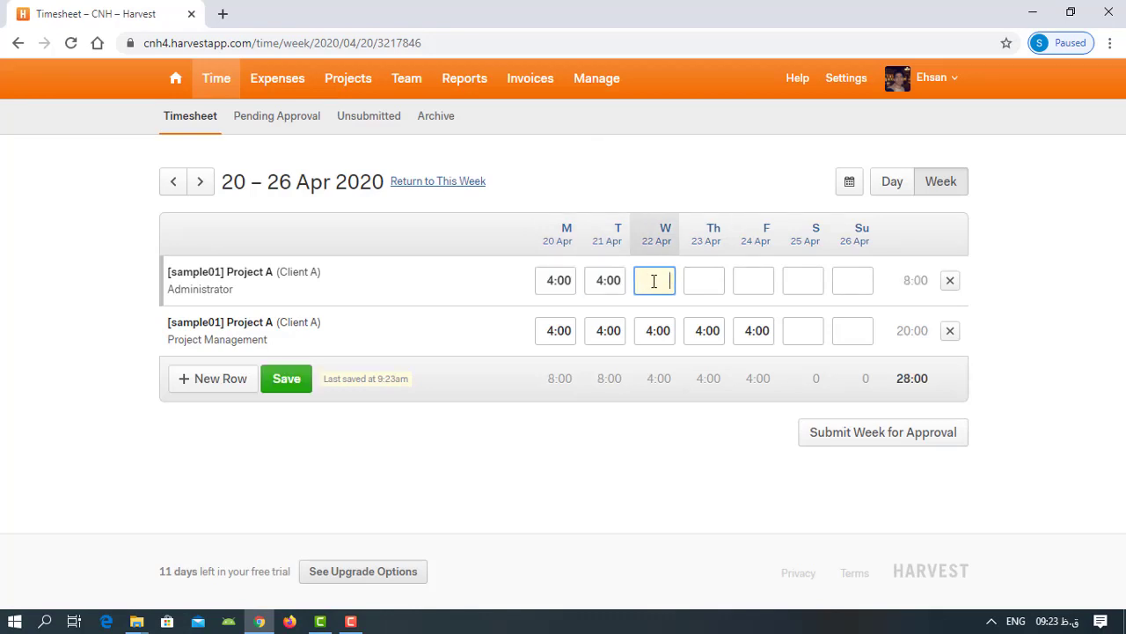
{"action": "type", "text": "4"}
{"action": "left_click", "coordinate": [694, 282]}
{"action": "left_click", "coordinate": [757, 282]}
{"action": "type", "text": "4"}
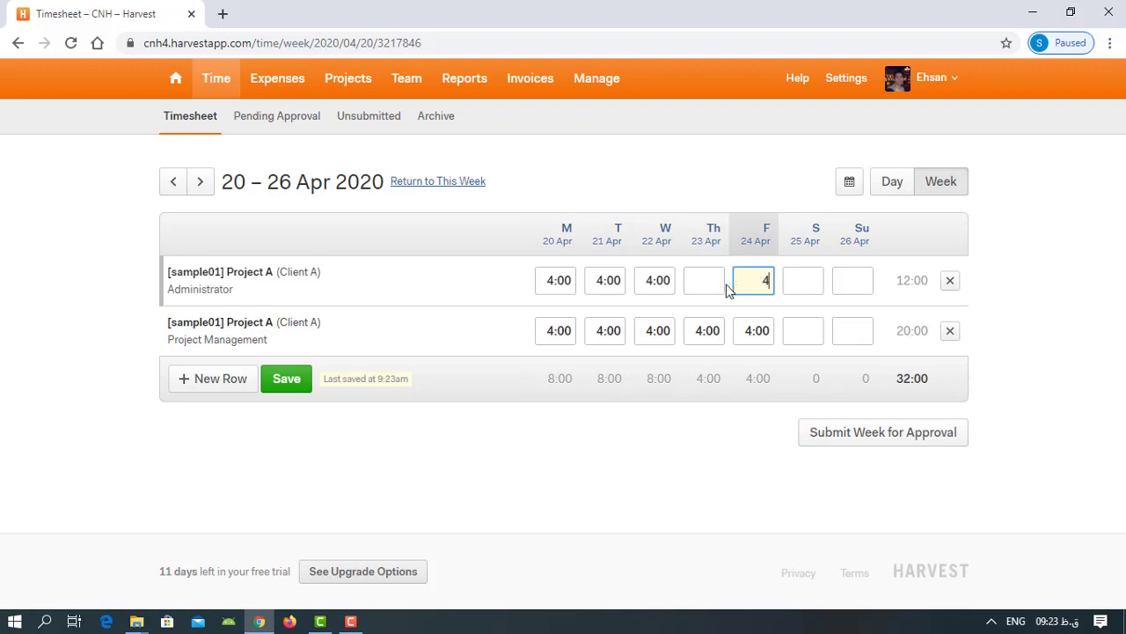
{"action": "left_click", "coordinate": [717, 282]}
{"action": "type", "text": "4"}
{"action": "key", "text": "Return"}
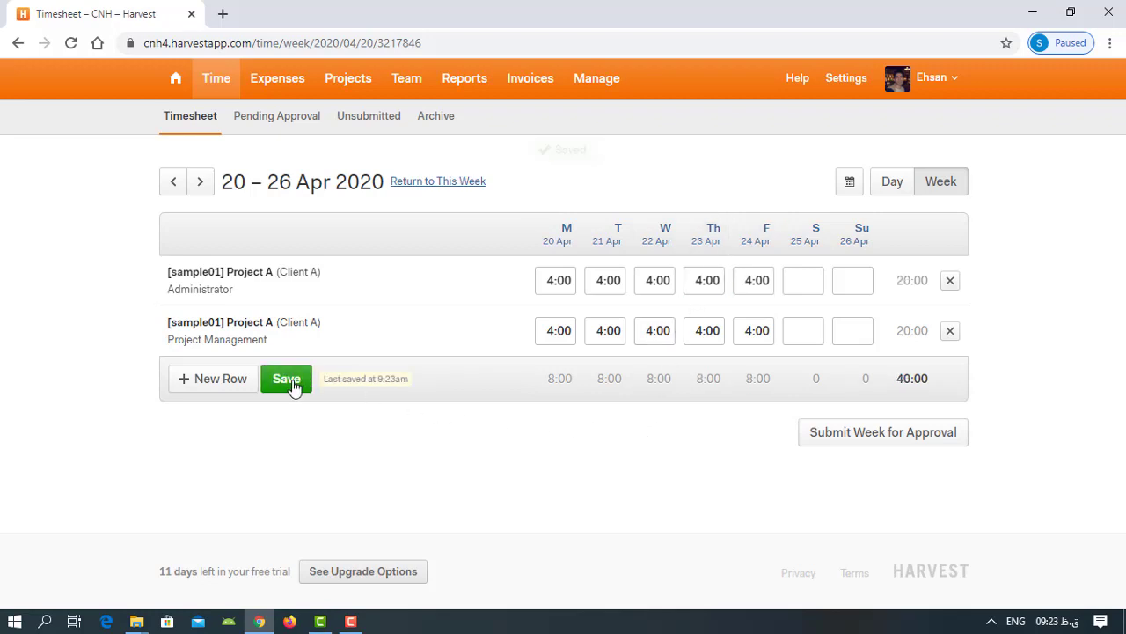
{"action": "left_click", "coordinate": [293, 386]}
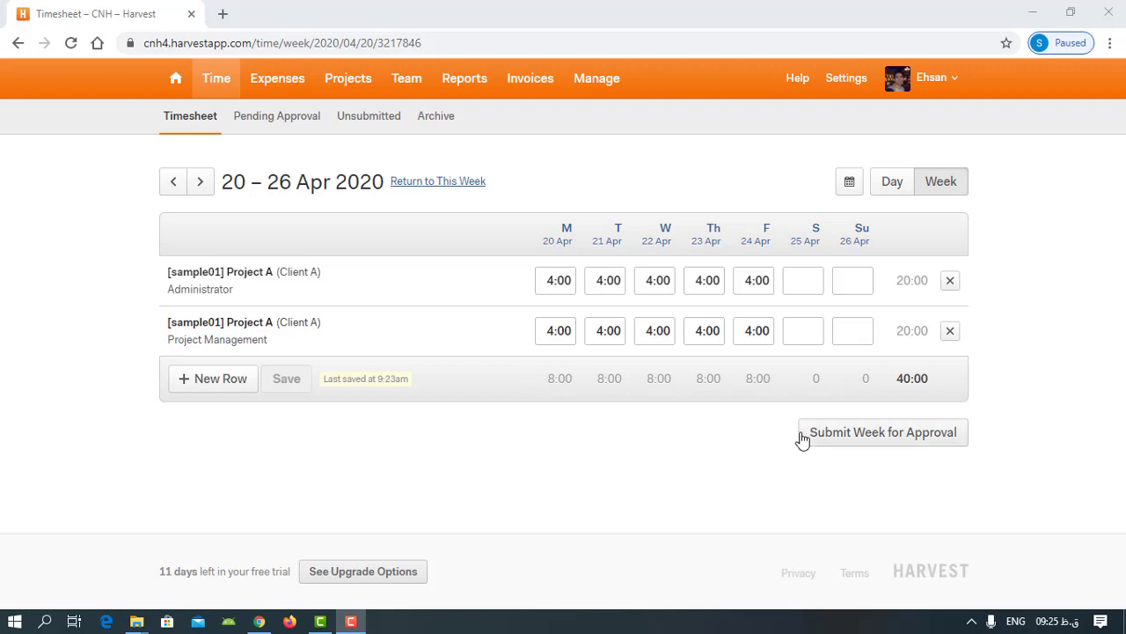
- Submit the 20–26 Apr 2020 timesheet for approval, reviewing its timesheet details before the final submission
{"action": "left_click", "coordinate": [860, 441]}
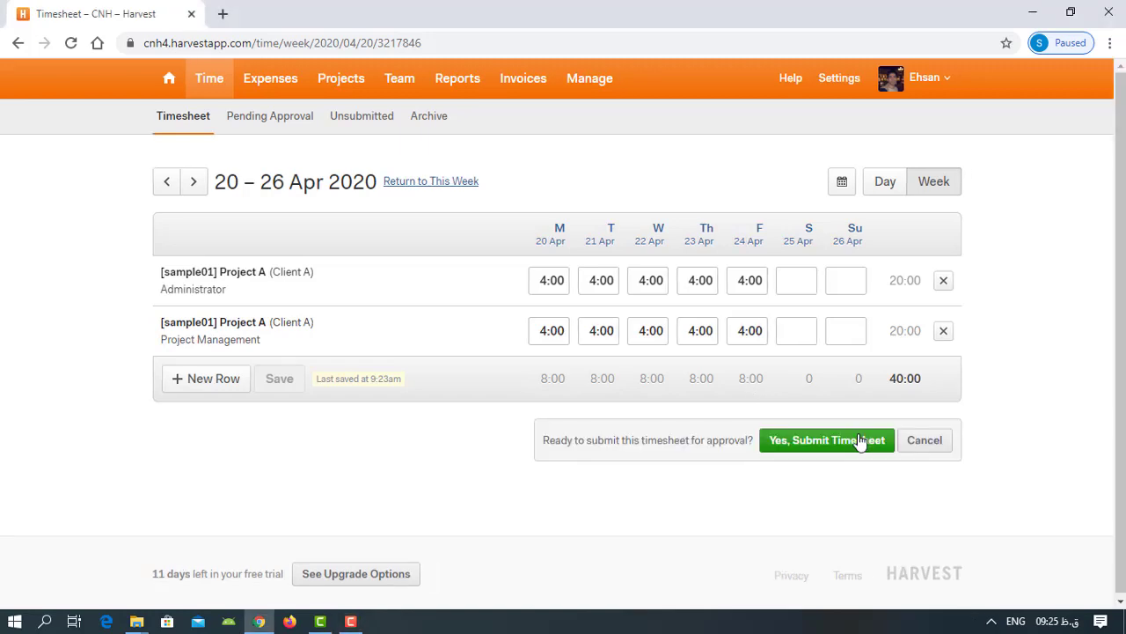
{"action": "left_click", "coordinate": [860, 440]}
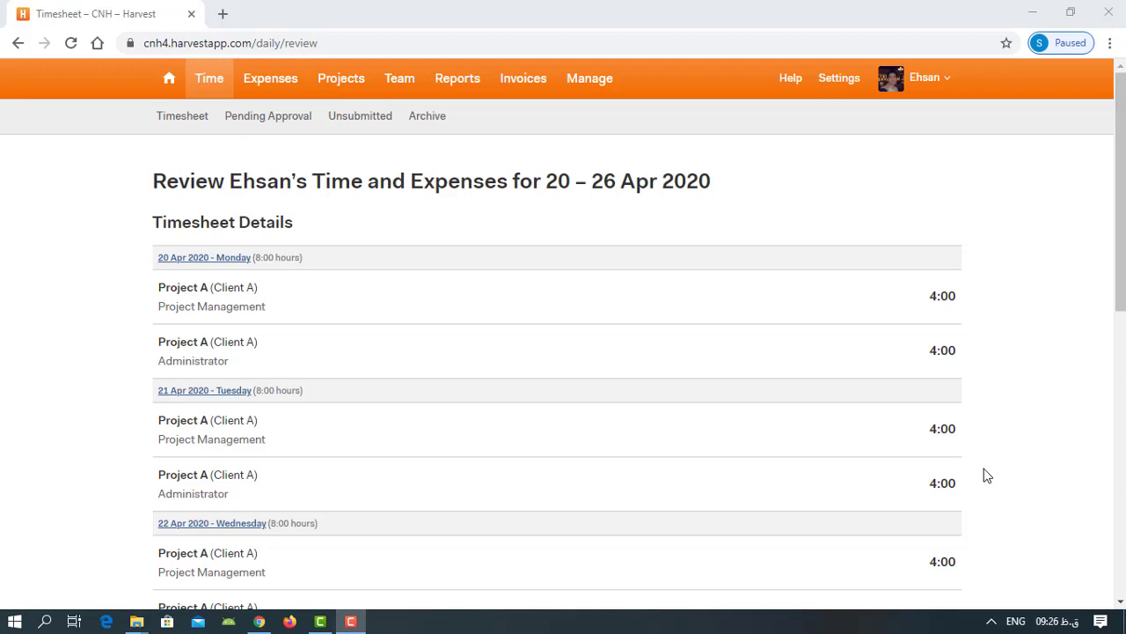
{"action": "scroll", "coordinate": [984, 471], "scroll_direction": "down", "scroll_amount": 3}
{"action": "scroll", "coordinate": [983, 471], "scroll_direction": "down", "scroll_amount": 5}
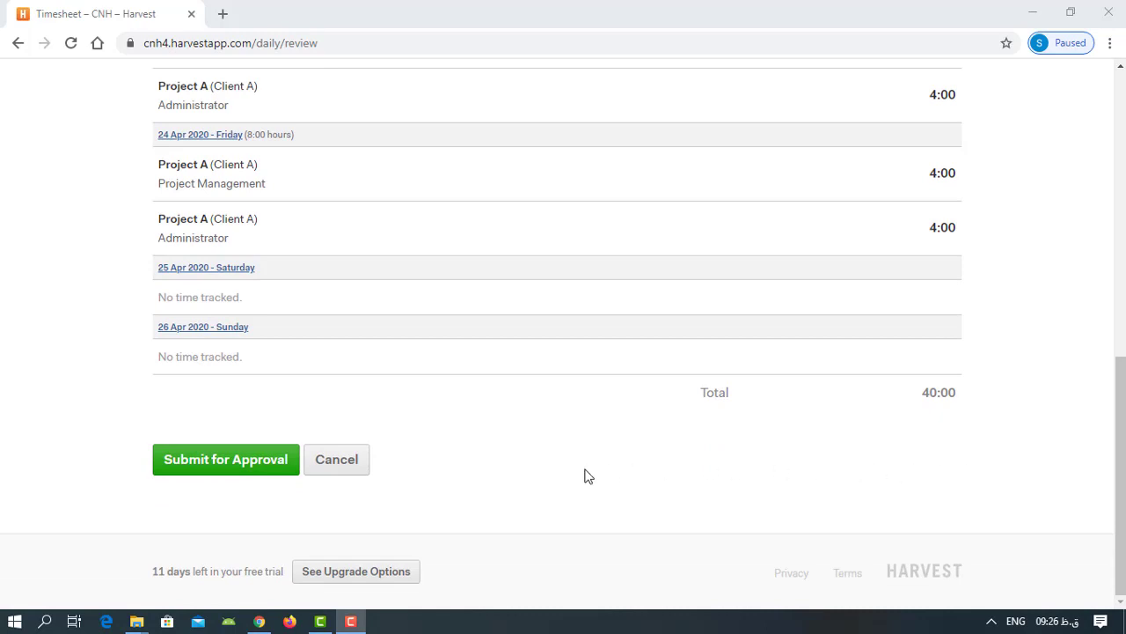
{"action": "left_click", "coordinate": [228, 459]}
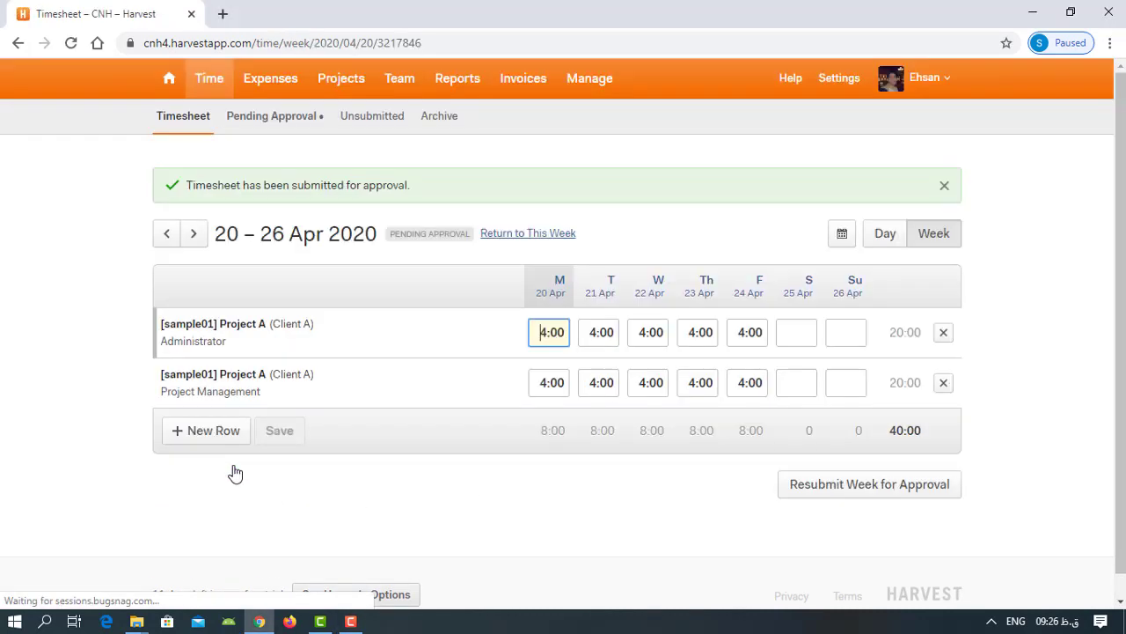